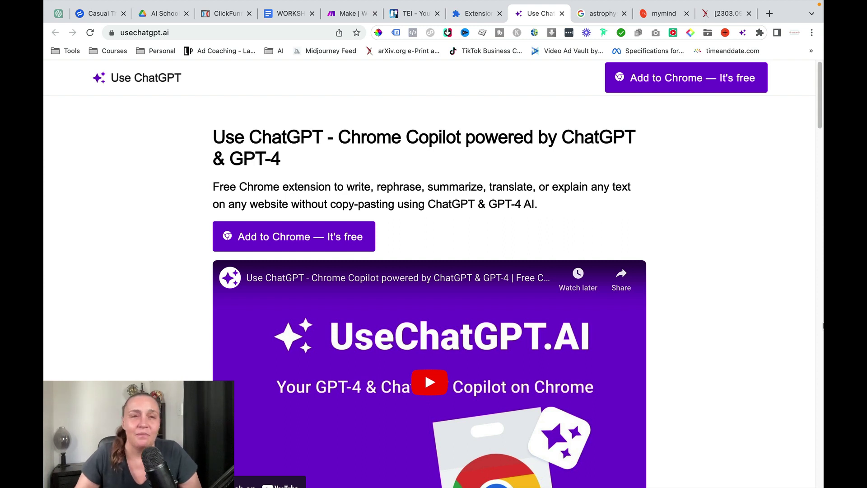
- Confirm Use ChatGPT is listed among installed extensions, then switch to the arXiv paper tab
left_click(666, 77)
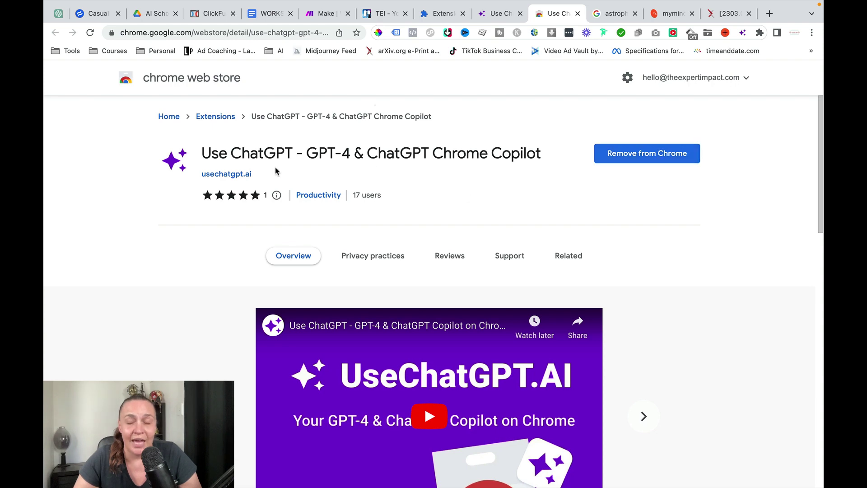
left_click(760, 33)
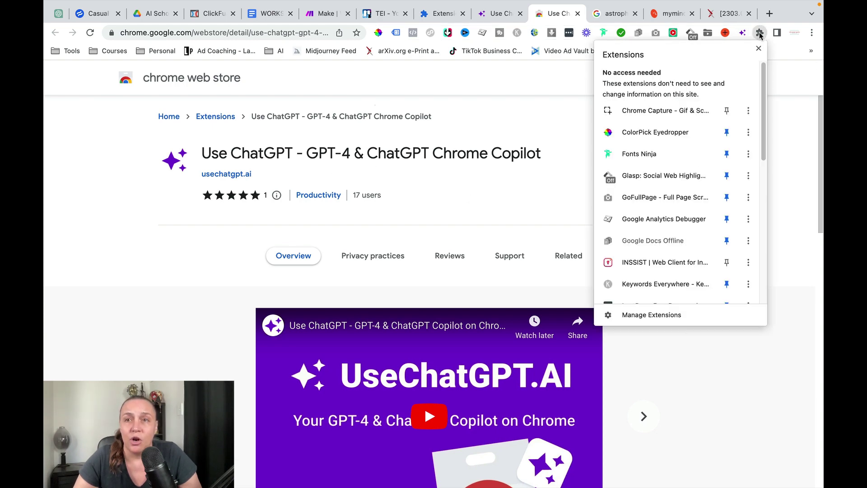
scroll(711, 157, "down", 5)
scroll(711, 159, "down", 5)
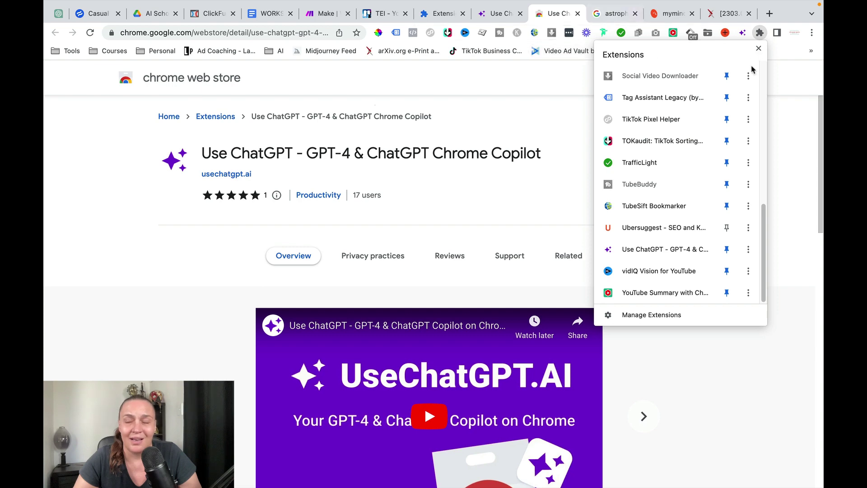
scroll(741, 77, "up", 1)
left_click(727, 13)
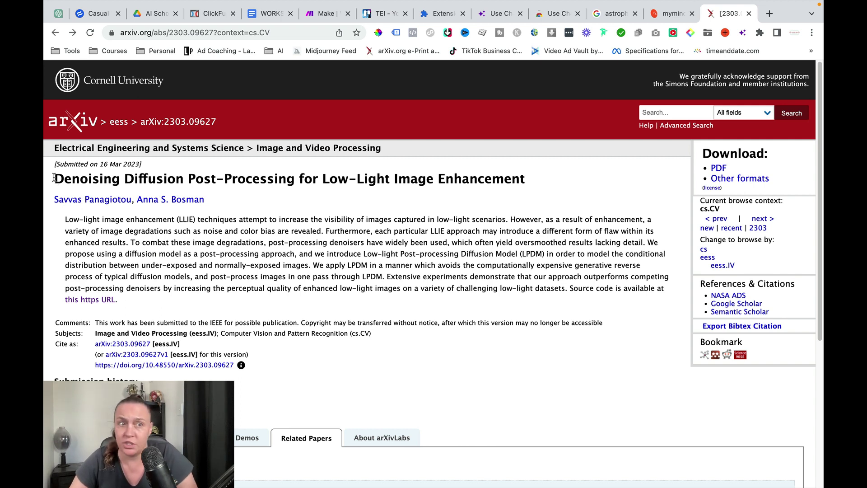
- After a test selection of the title, select the abstract from 'Low-light' to 'datasets.'
left_click_drag(52, 181, 531, 186)
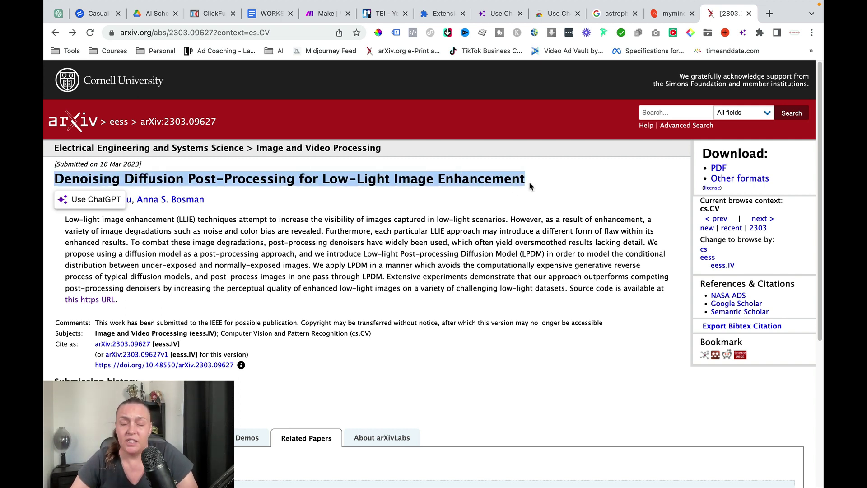
left_click(67, 227)
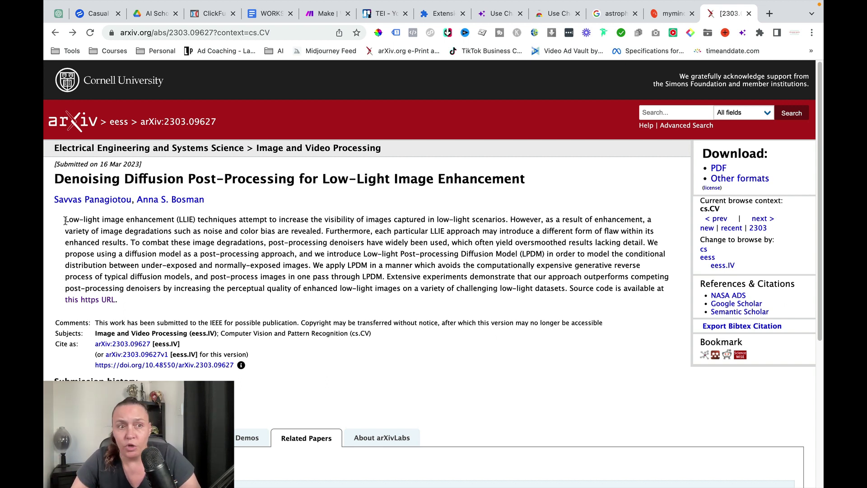
left_click_drag(66, 220, 565, 280)
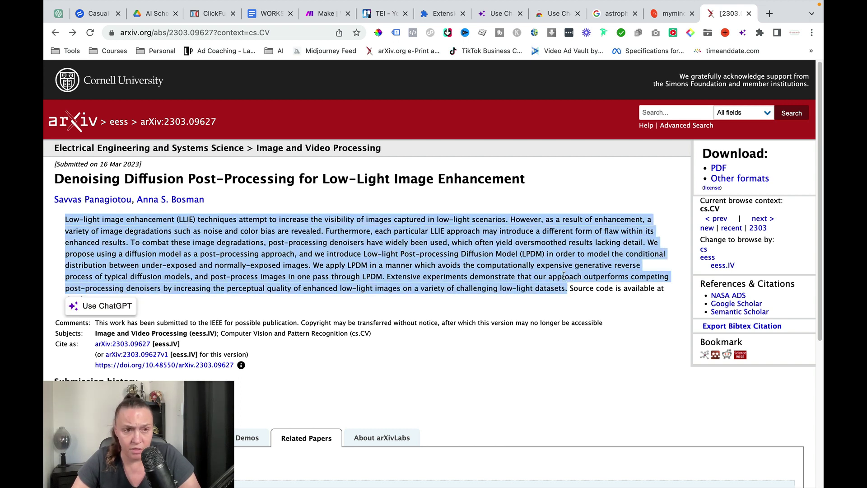
- Open the Use ChatGPT 'Generate from selection' menu for the abstract, showing the Translate options
left_click(90, 307)
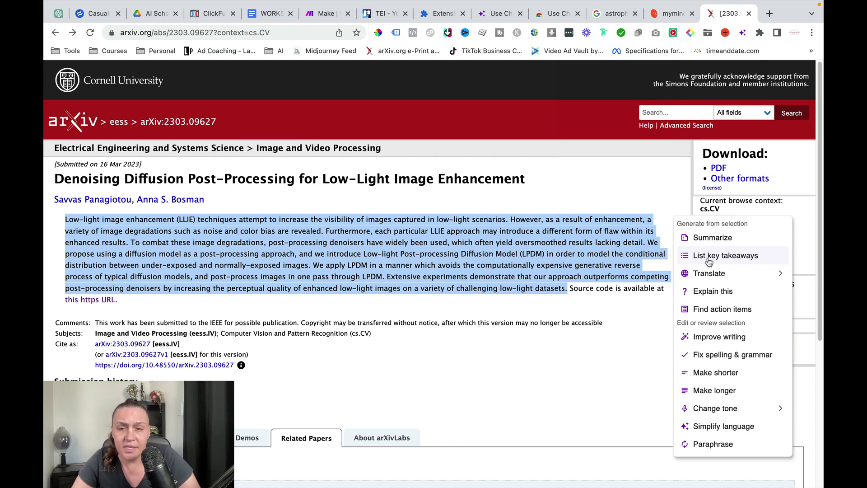
mouse_move(713, 276)
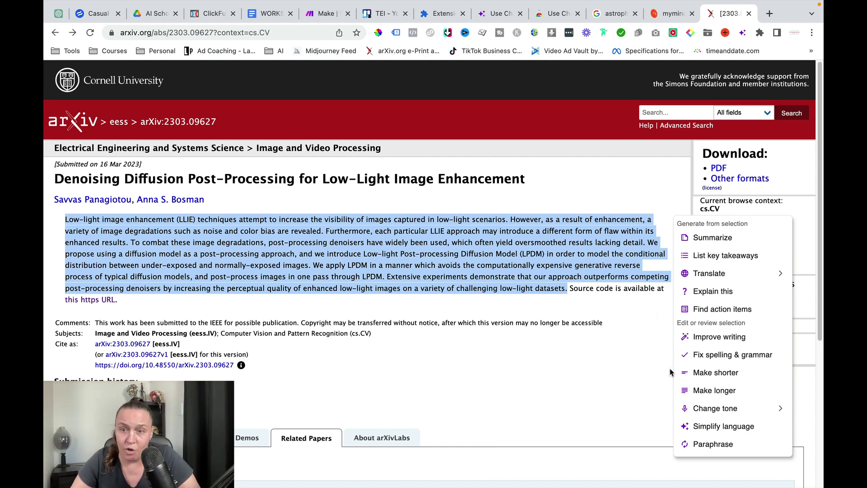
mouse_move(719, 408)
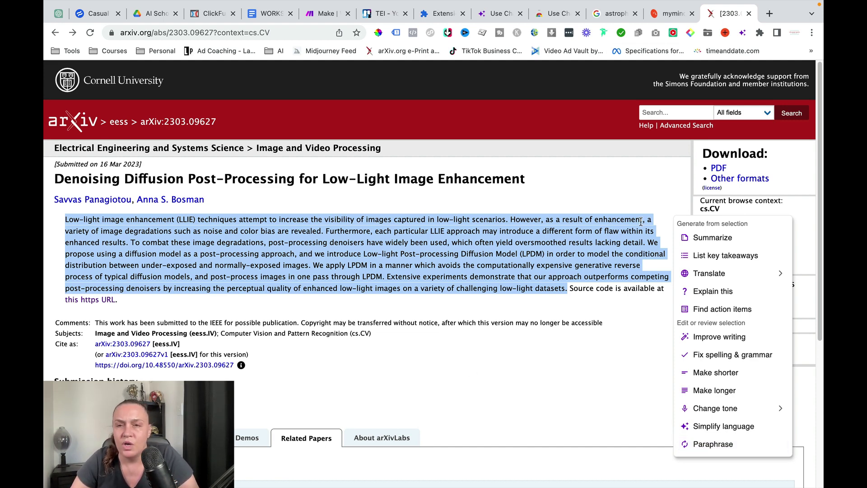
- Summarize the selected abstract, read the summary, then close the side panel
left_click(723, 238)
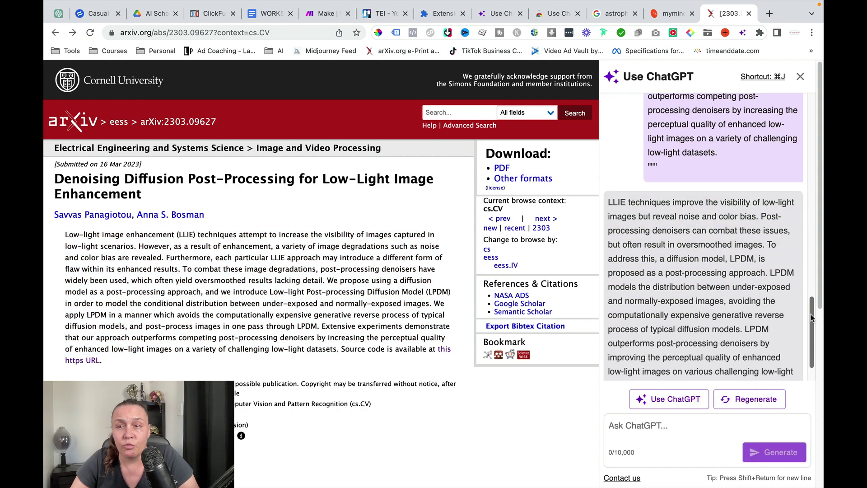
left_click_drag(812, 318, 822, 334)
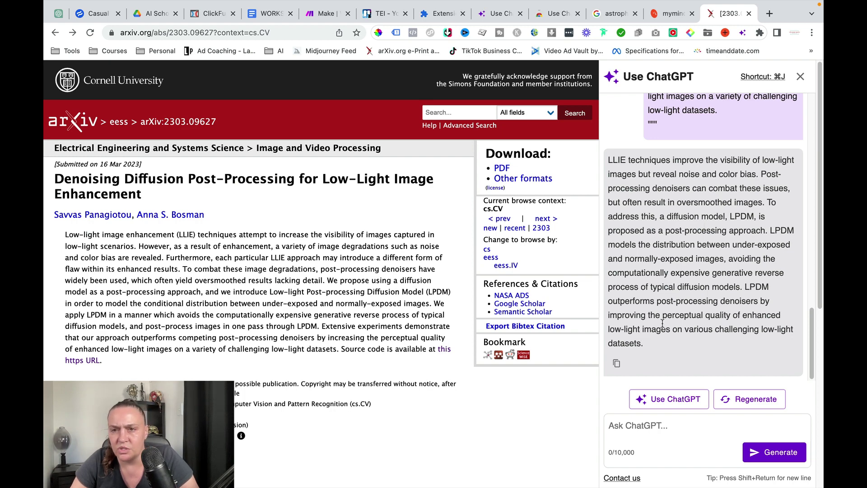
left_click(800, 76)
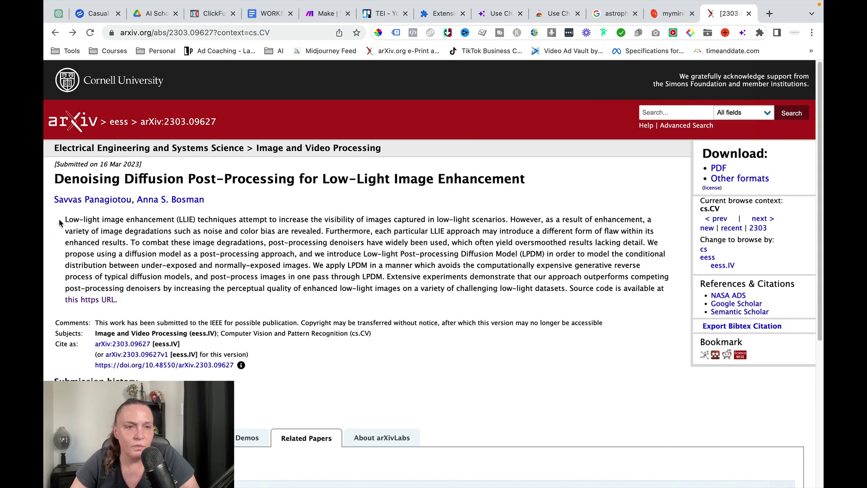
- Reselect the abstract and run 'List key takeaways' to get a bulleted list
left_click_drag(63, 220, 567, 288)
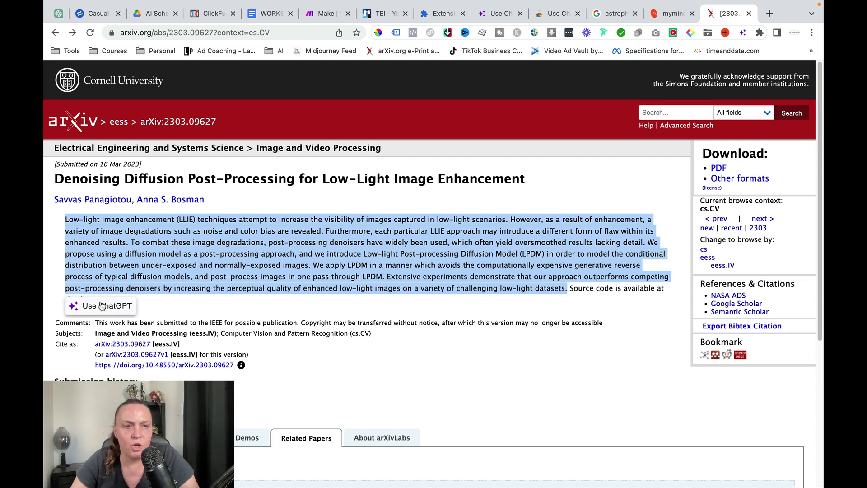
left_click(105, 306)
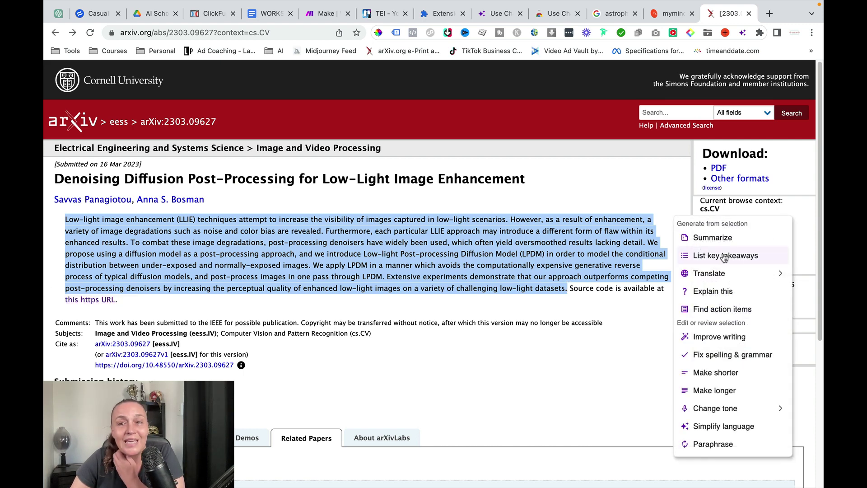
left_click(724, 255)
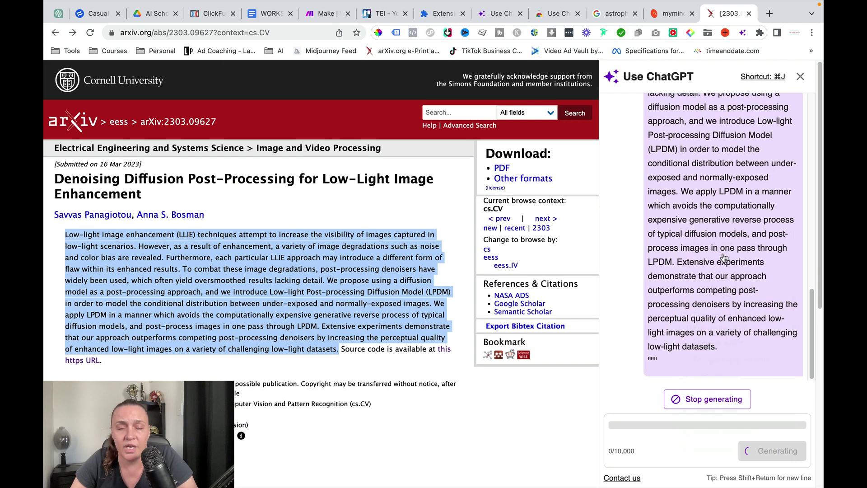
scroll(662, 344, "down", 3)
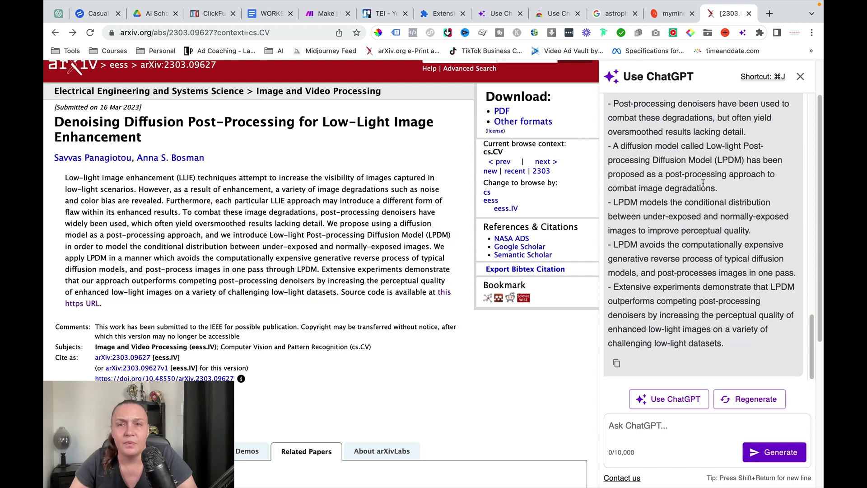
- Close the takeaways panel, reselect the abstract, and translate it into German
left_click(800, 77)
left_click_drag(65, 161, 571, 230)
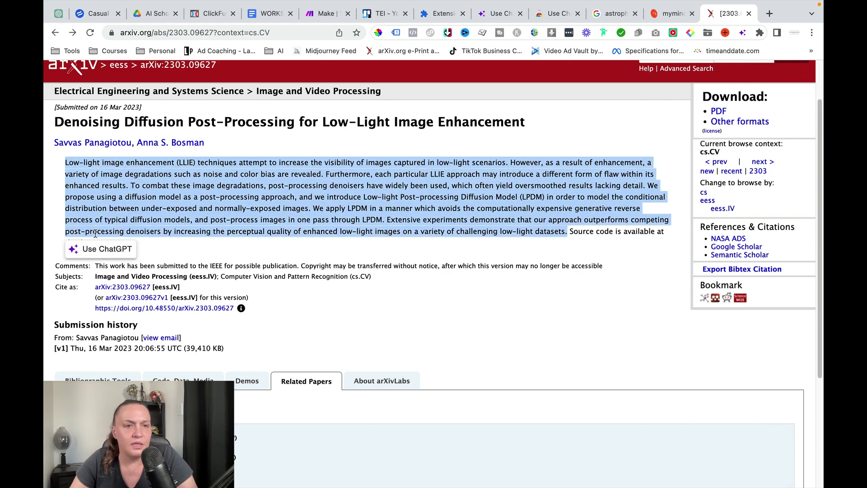
left_click(78, 248)
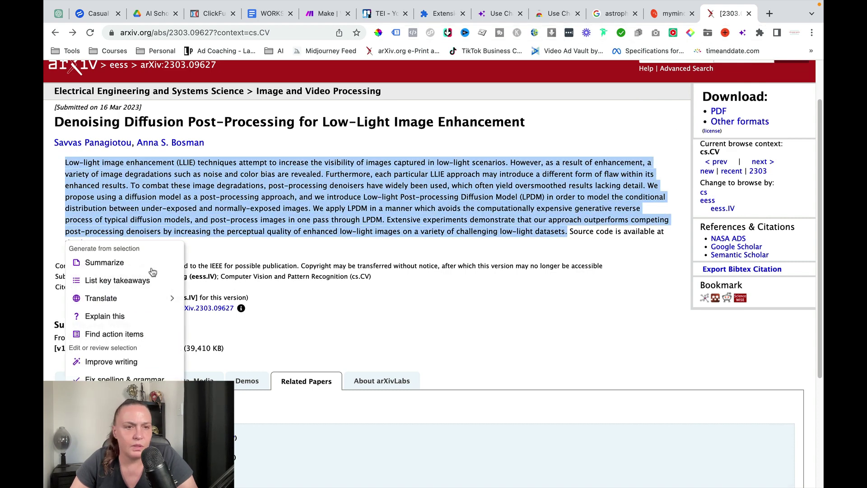
mouse_move(111, 303)
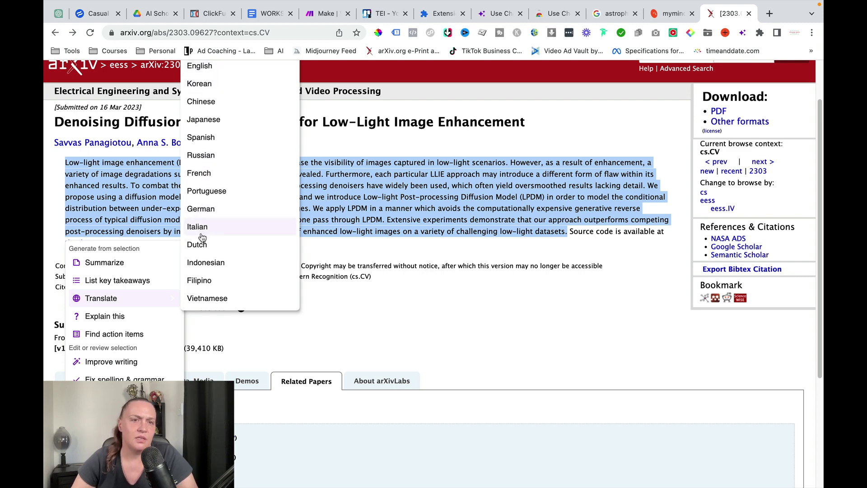
left_click(206, 208)
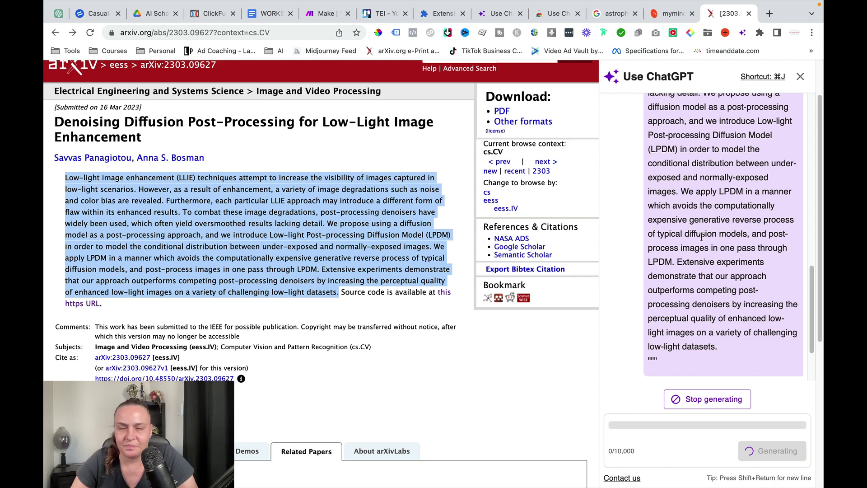
scroll(700, 239, "down", 2)
scroll(700, 236, "down", 2)
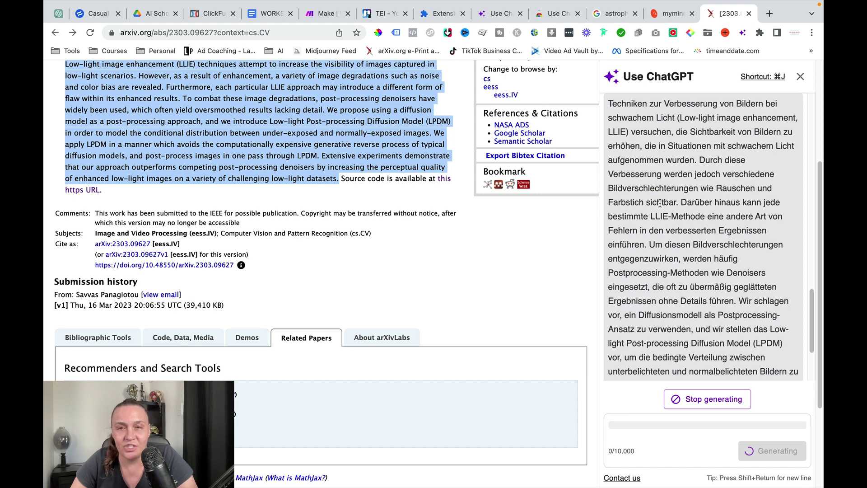
scroll(661, 217, "up", 3)
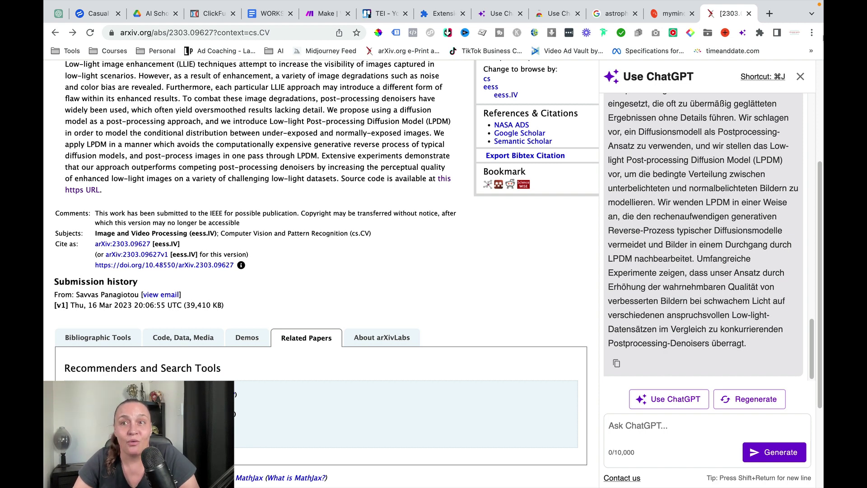
- Close the German translation, reselect the abstract, and run 'Explain this' on it
left_click(799, 79)
scroll(64, 187, "up", 3)
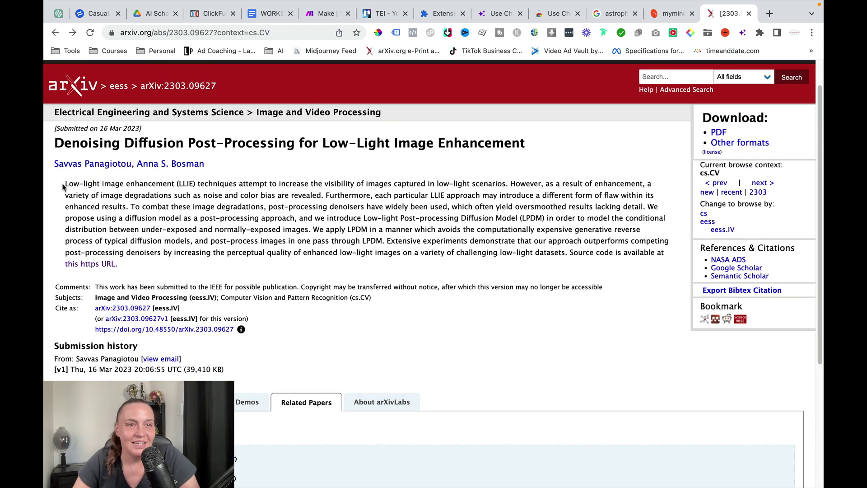
left_click_drag(63, 187, 570, 252)
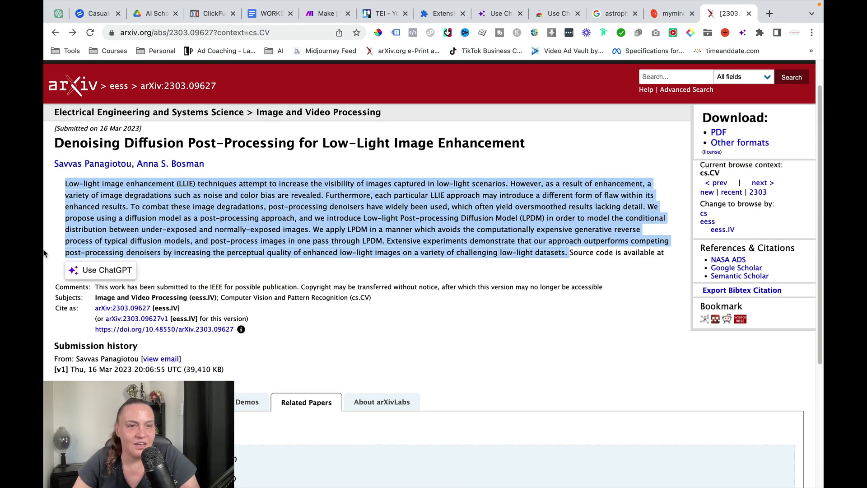
left_click(88, 271)
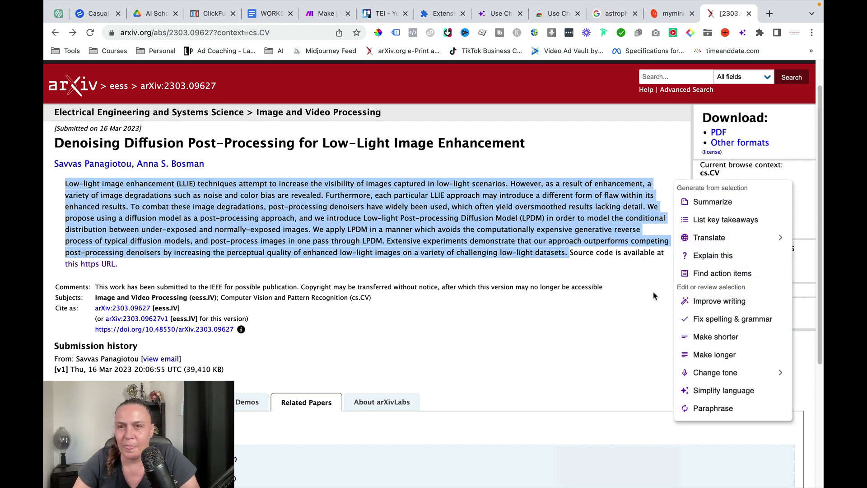
left_click(733, 258)
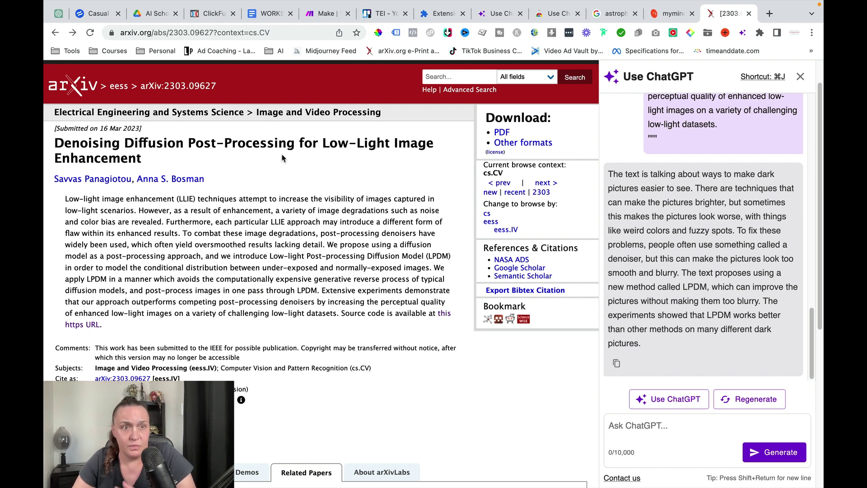
- Reselect the abstract, run 'Find action items', and highlight the first suggested item
left_click(800, 77)
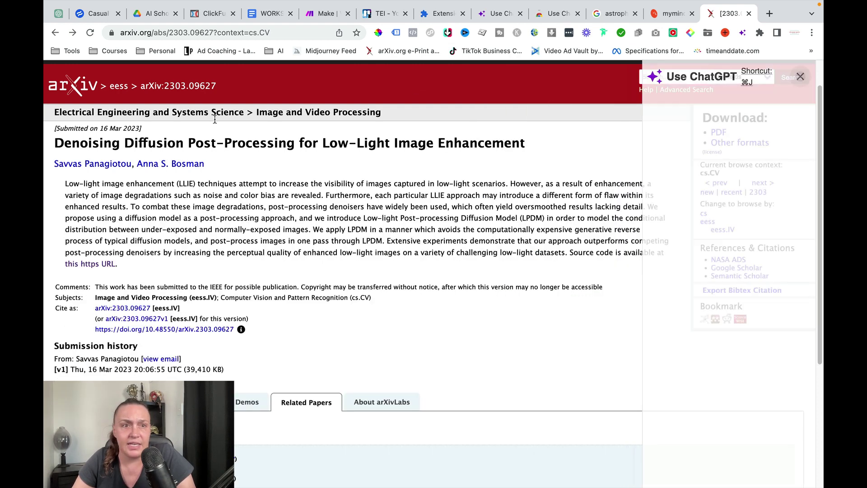
left_click_drag(61, 182, 565, 249)
left_click(101, 275)
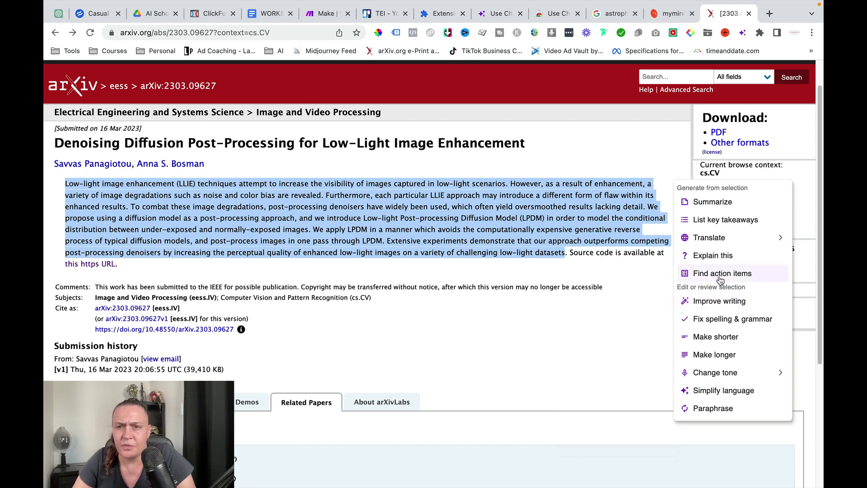
left_click(721, 273)
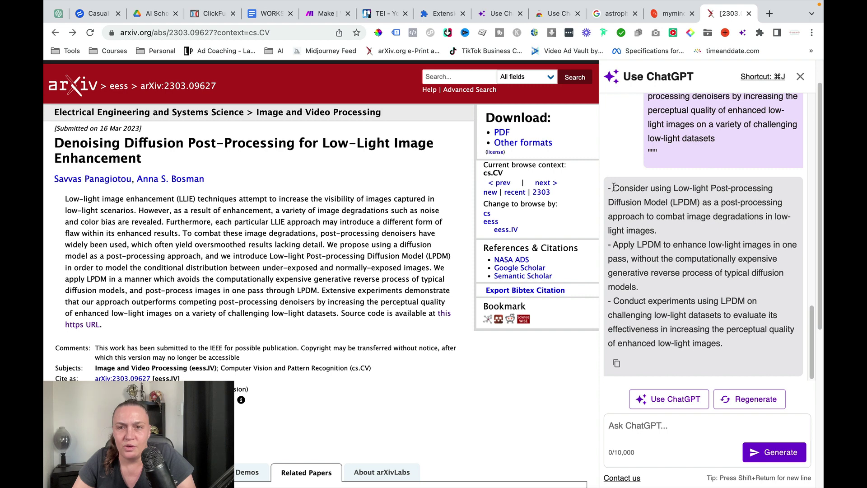
left_click_drag(614, 187, 659, 236)
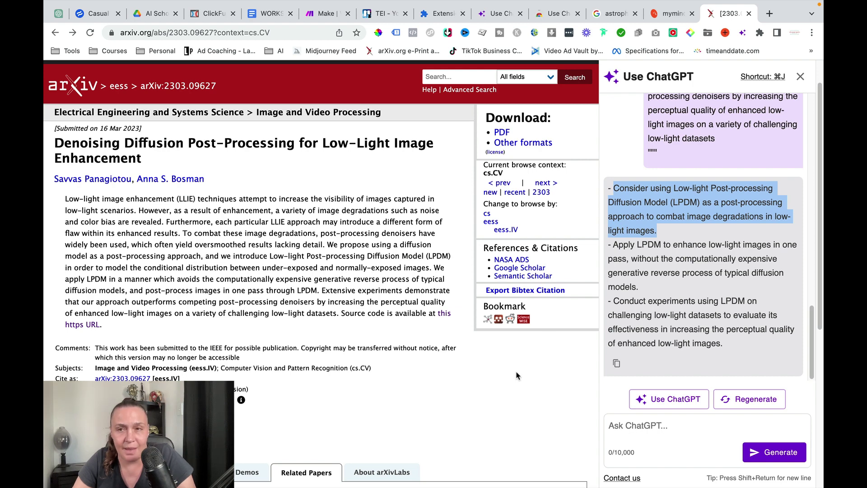
- Reselect the abstract, rewrite it in a Casual tone, and highlight the 'Hey there!' rewrite
left_click(800, 77)
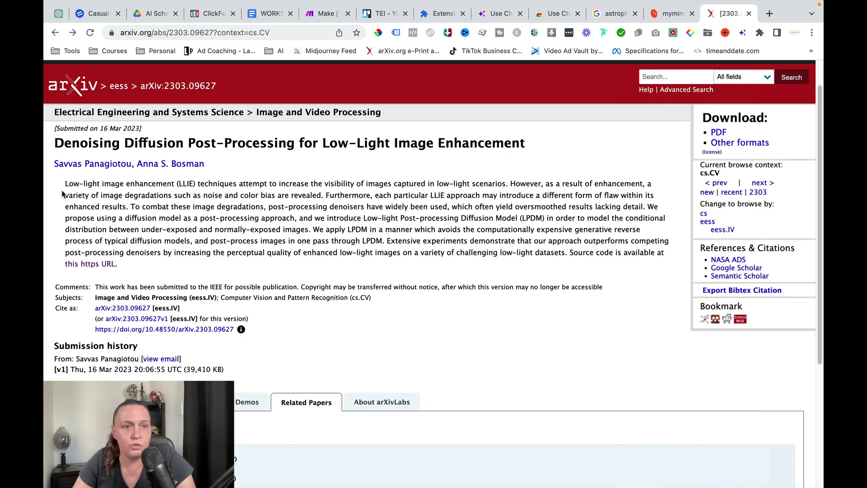
left_click_drag(64, 184, 564, 251)
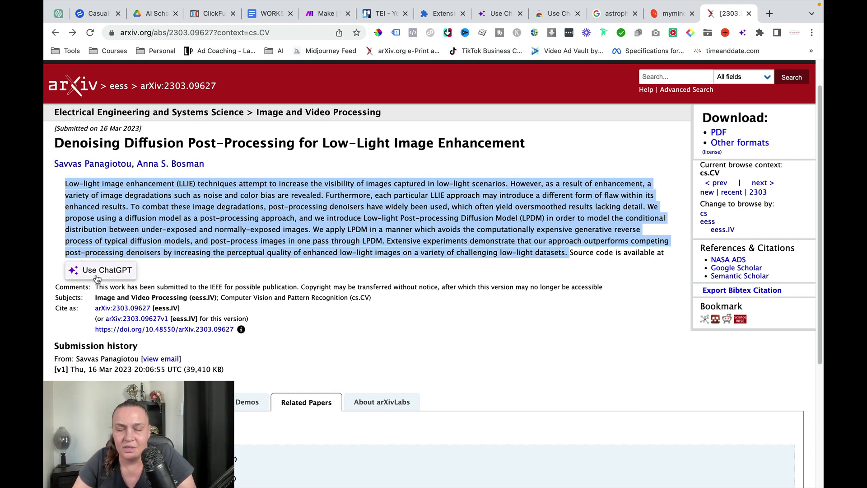
left_click(97, 277)
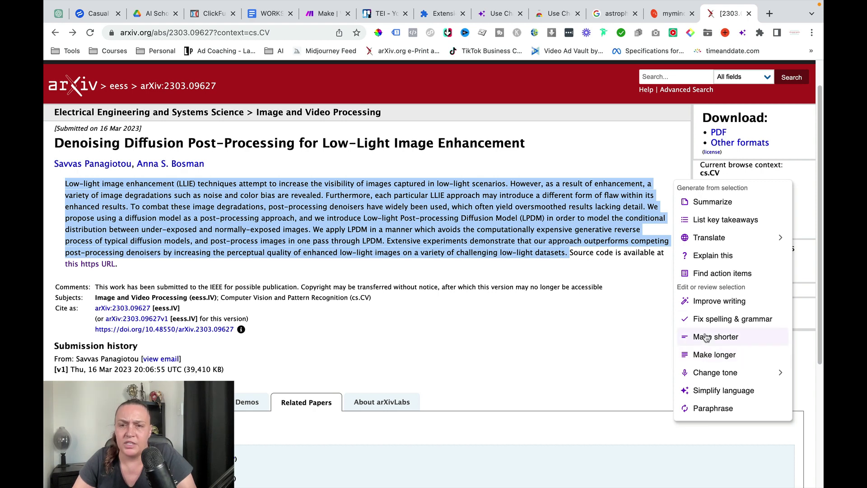
mouse_move(709, 377)
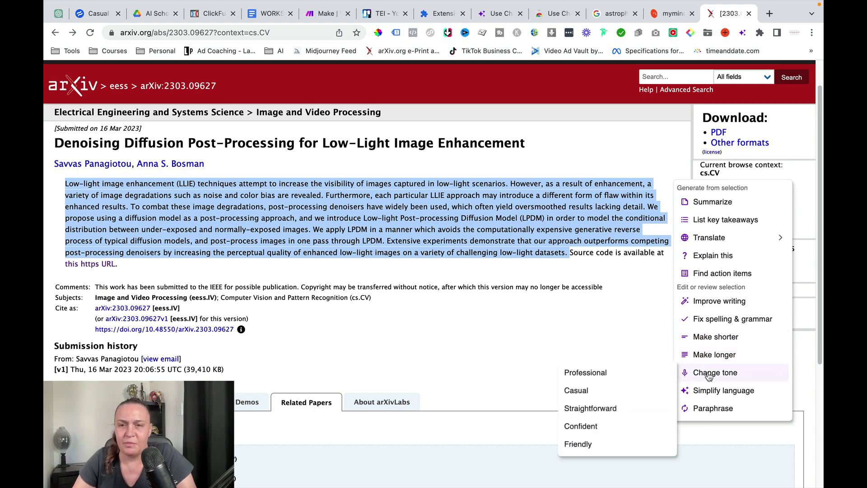
left_click(574, 396)
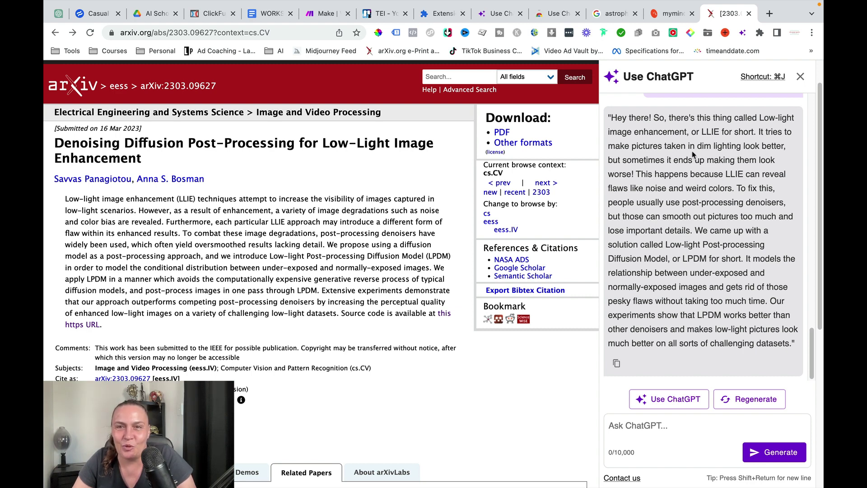
scroll(692, 154, "up", 1)
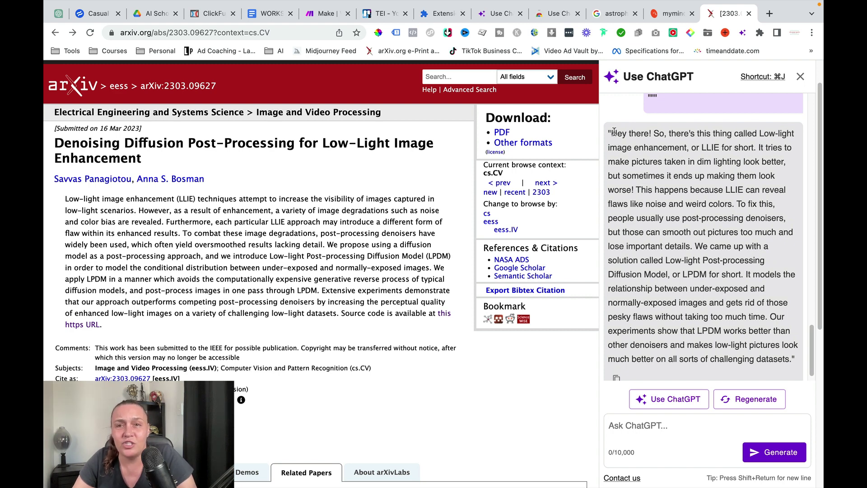
left_click_drag(610, 131, 791, 355)
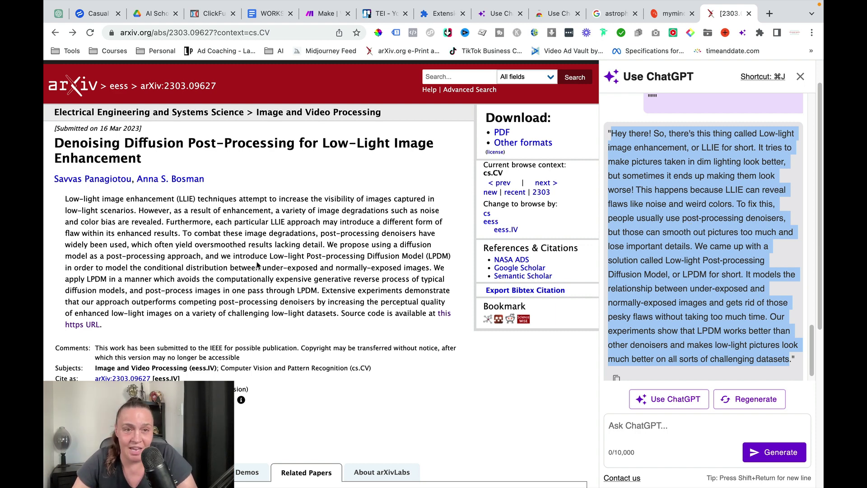
- Reselect the abstract and use Change tone › Friendly to rewrite it
left_click(800, 76)
left_click_drag(64, 184, 565, 252)
left_click(89, 273)
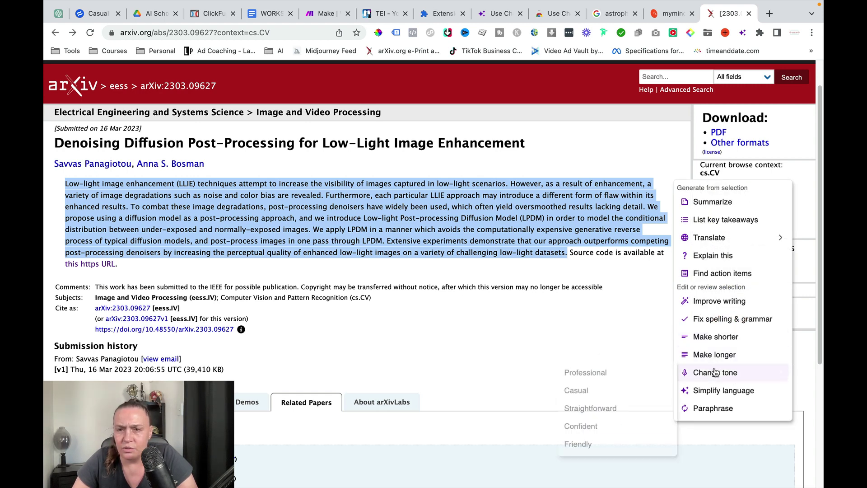
left_click(579, 444)
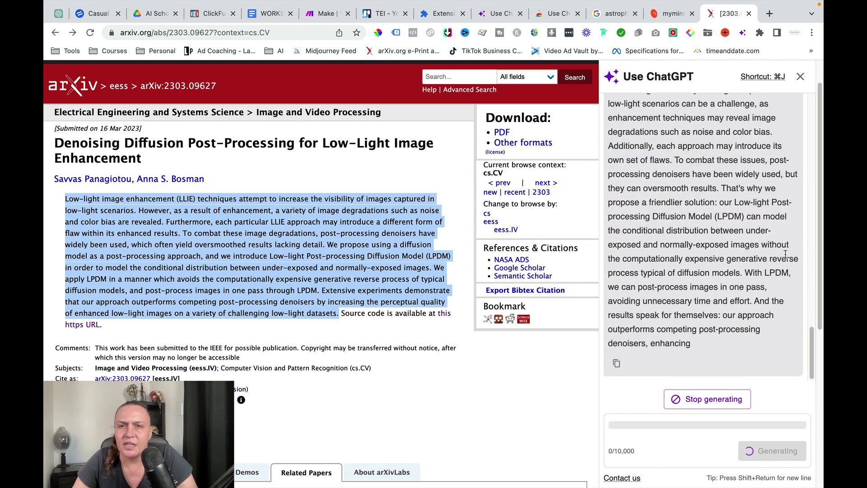
left_click(760, 210)
scroll(760, 209, "up", 2)
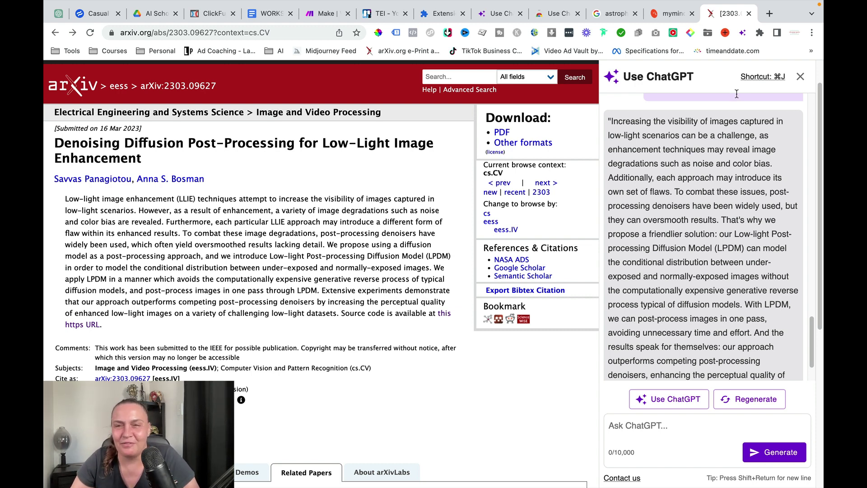
- Close the rewrite panel and apply Use ChatGPT's Simplify language action to the abstract
left_click(799, 77)
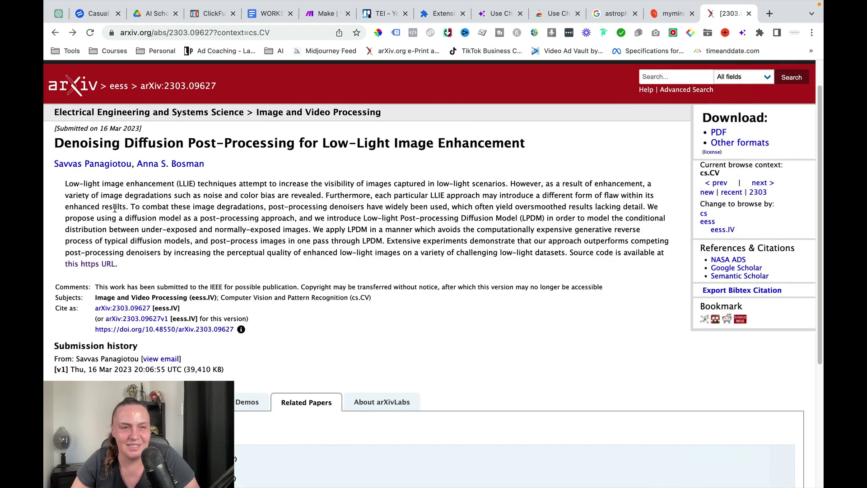
left_click_drag(63, 187, 568, 252)
left_click(97, 271)
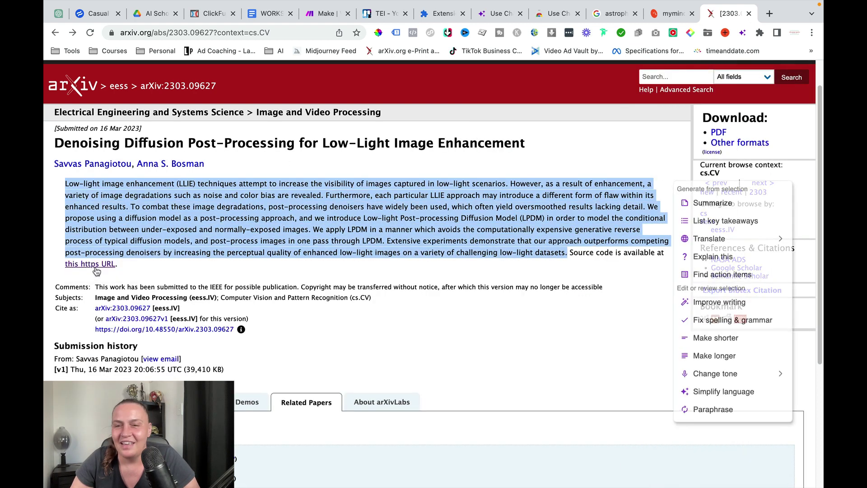
left_click(713, 391)
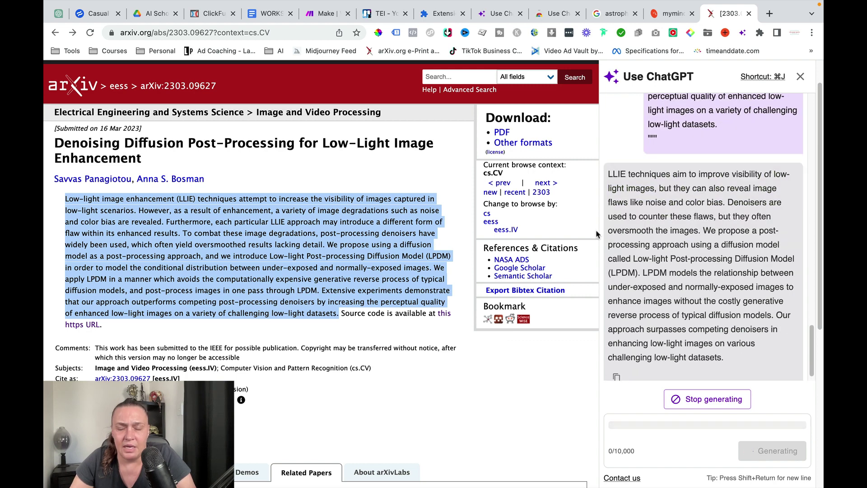
- Select the simplified response beginning 'LLIE techniques aim to improve visibility of low-light images'
left_click(599, 219)
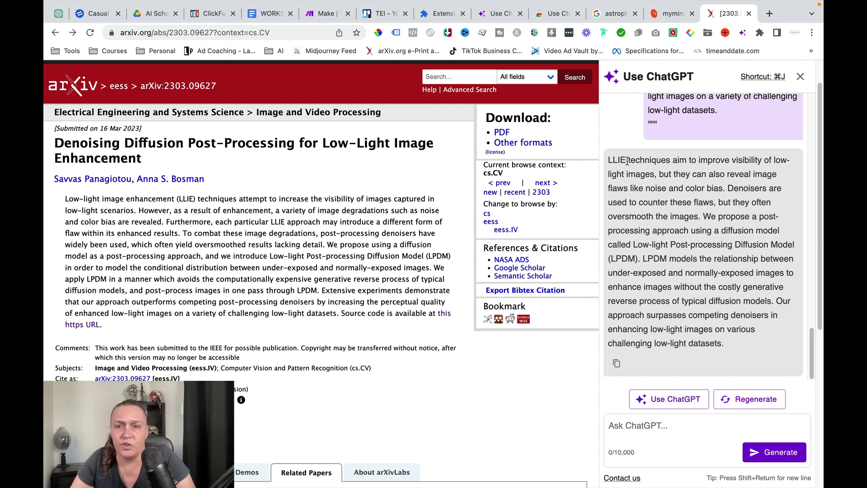
left_click_drag(613, 161, 673, 341)
left_click_drag(742, 344, 607, 163)
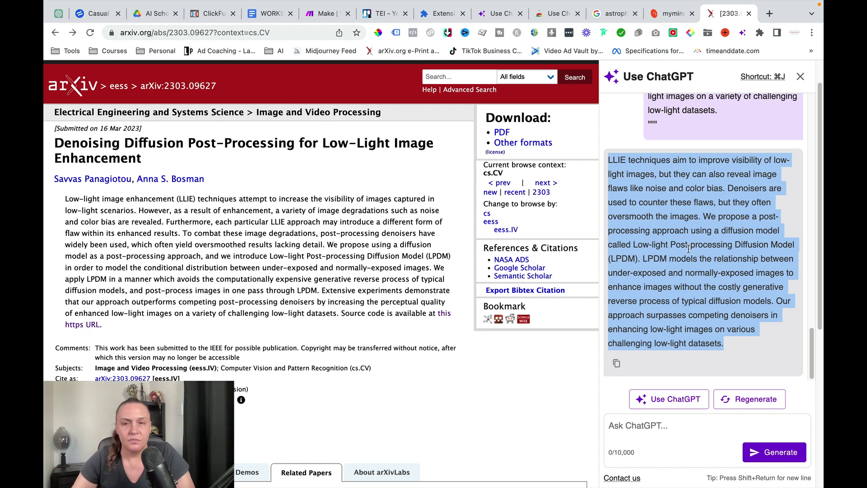
left_click(528, 387)
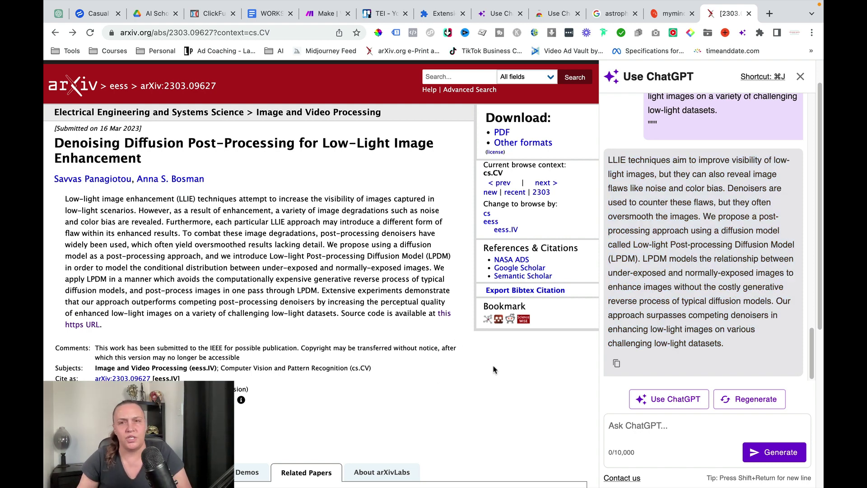
- Close the simplified panel and apply Use ChatGPT's Paraphrase action to the abstract
left_click(801, 77)
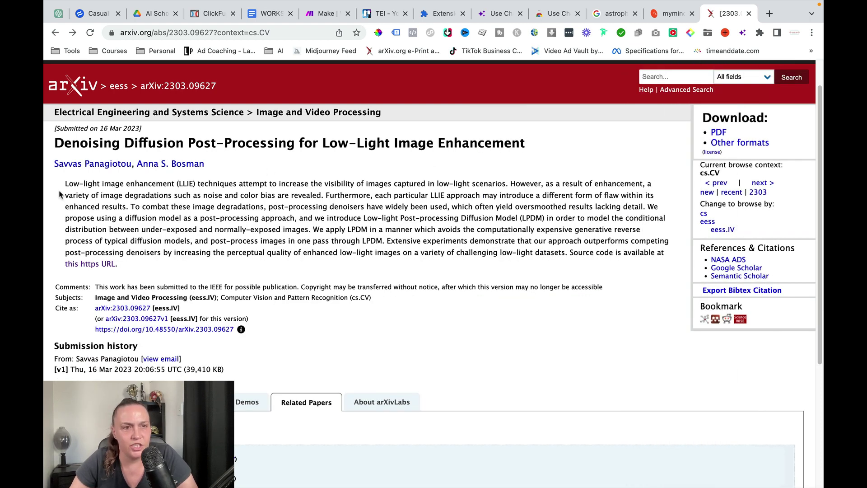
left_click_drag(62, 184, 567, 256)
left_click(105, 273)
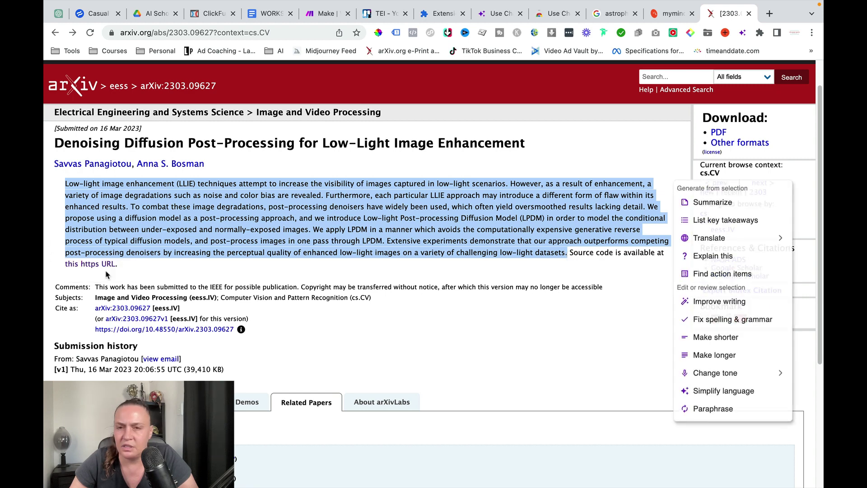
left_click(718, 410)
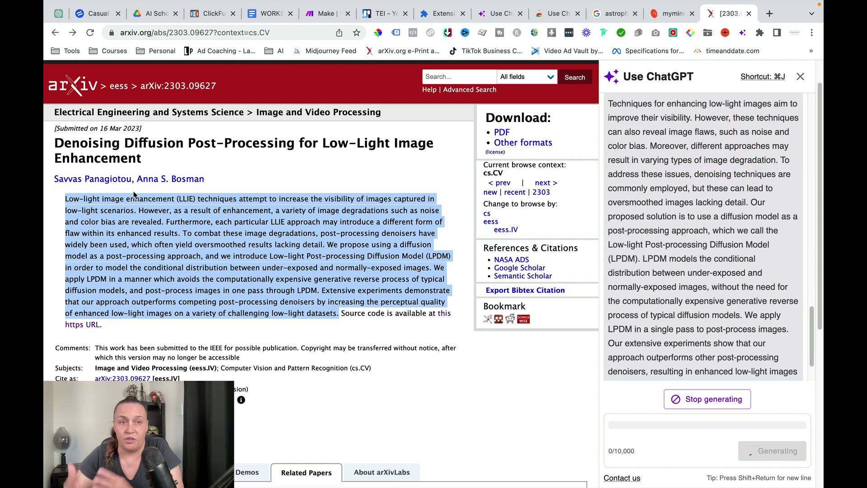
- Select the paraphrase opening 'Techniques for enhancing low-light images aim to improve their visibility.'
left_click(134, 195)
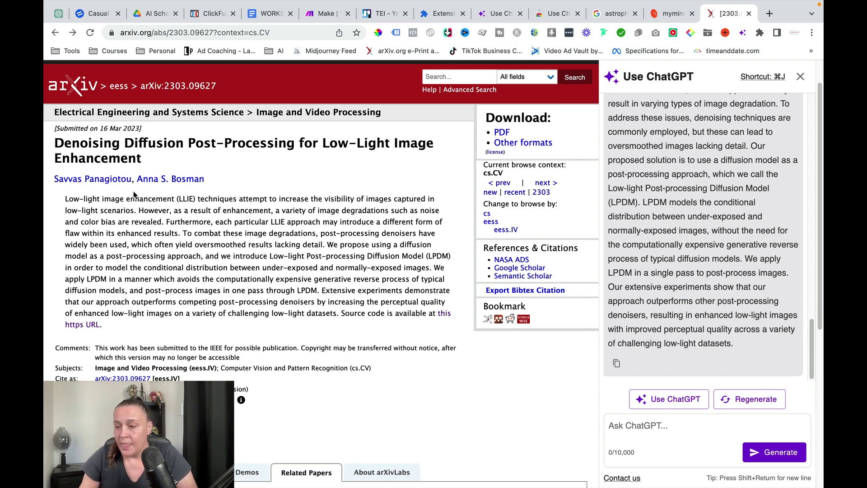
scroll(691, 210, "up", 5)
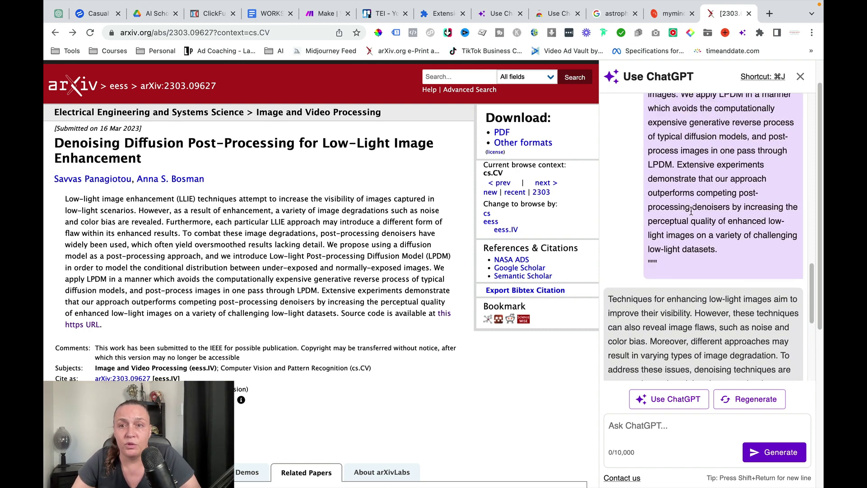
scroll(691, 211, "down", 5)
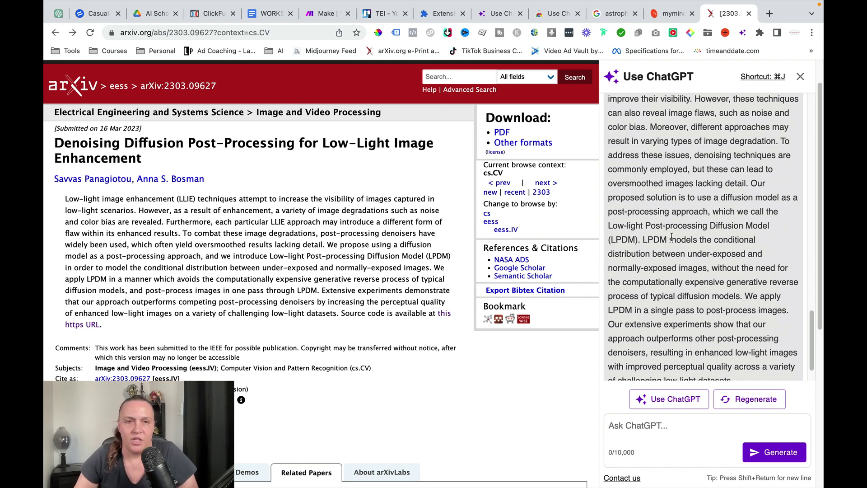
scroll(747, 266, "up", 2)
scroll(747, 266, "up", 1)
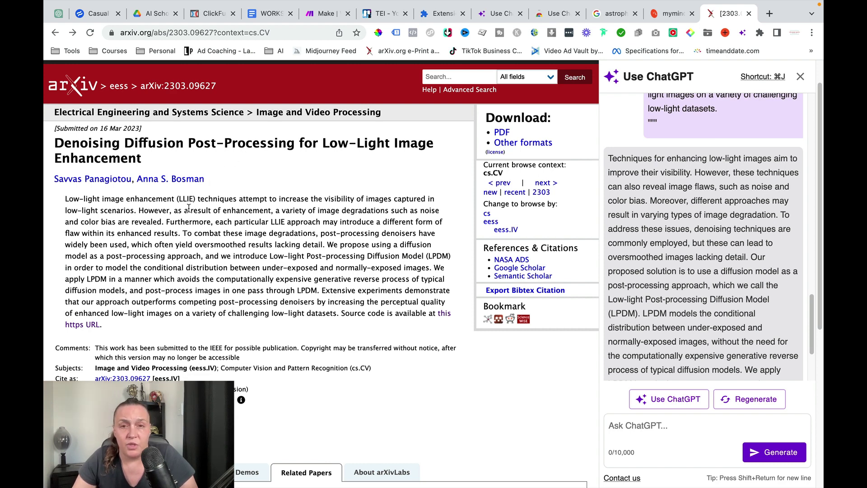
left_click_drag(610, 159, 773, 344)
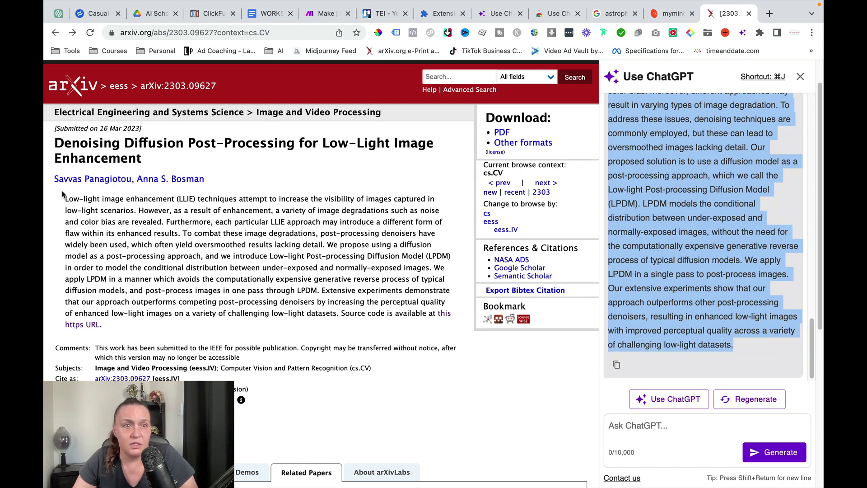